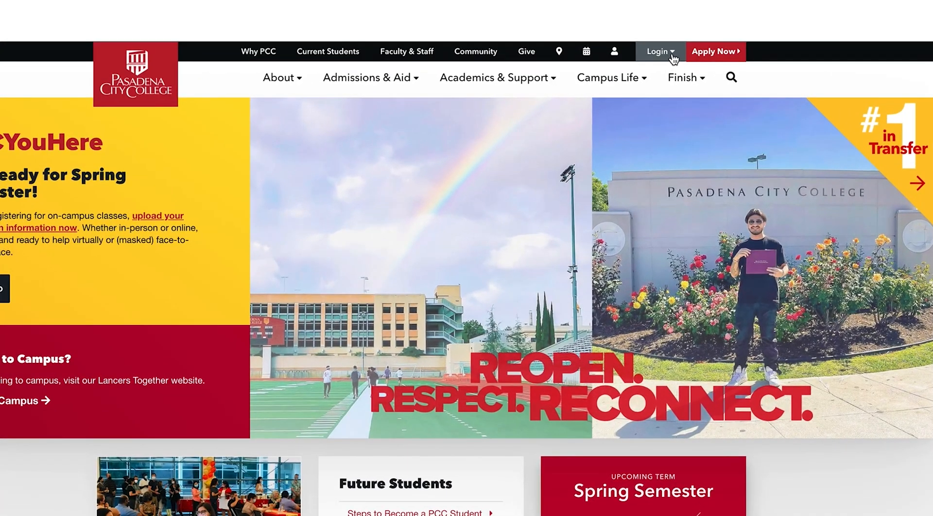
- Open Schedule Planner from the registration steps of My Classes & Academics in the LancerPoint student portal
left_click(659, 52)
left_click(629, 77)
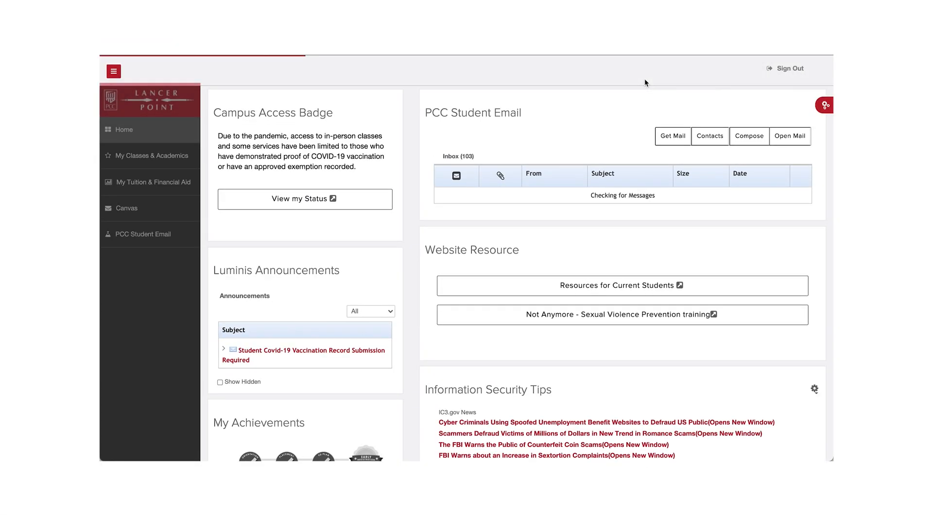
left_click(185, 160)
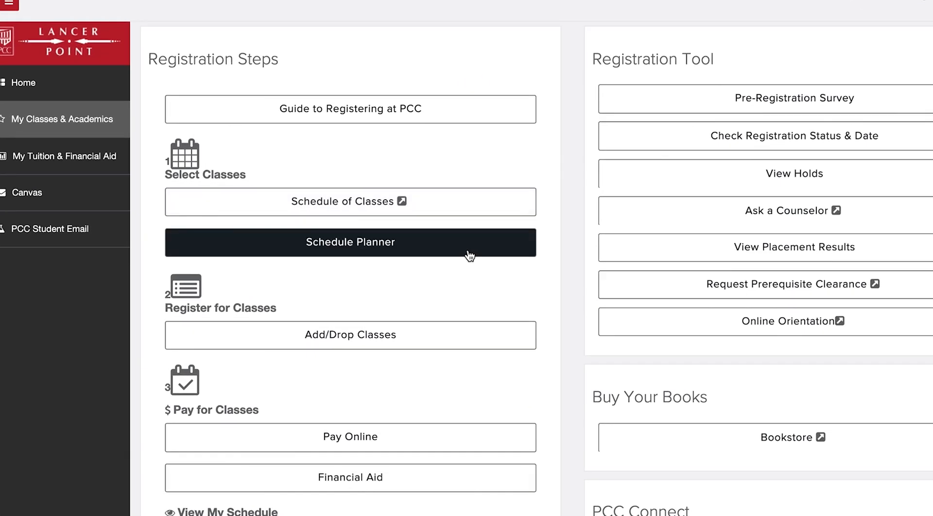
left_click(469, 256)
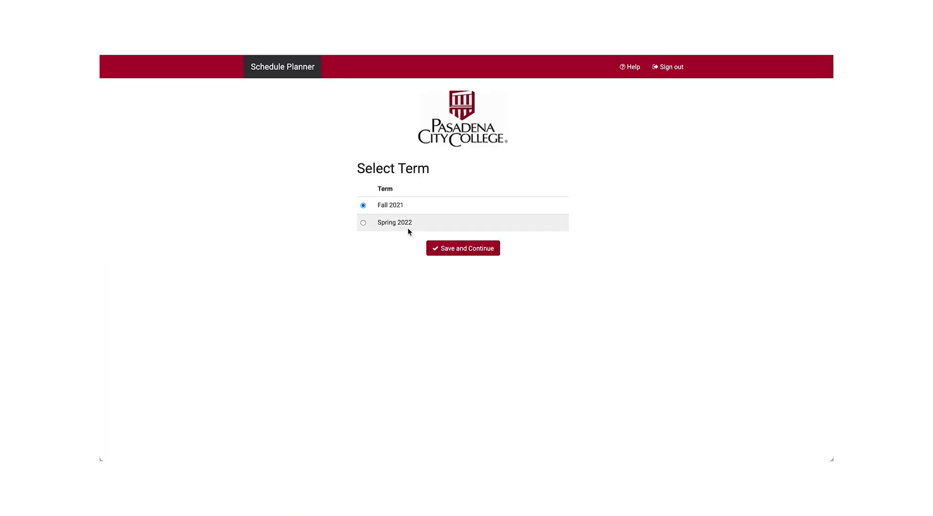
- Choose the Spring 2022 term and add Fully Online to the selected campuses, saving both selections
left_click(495, 253)
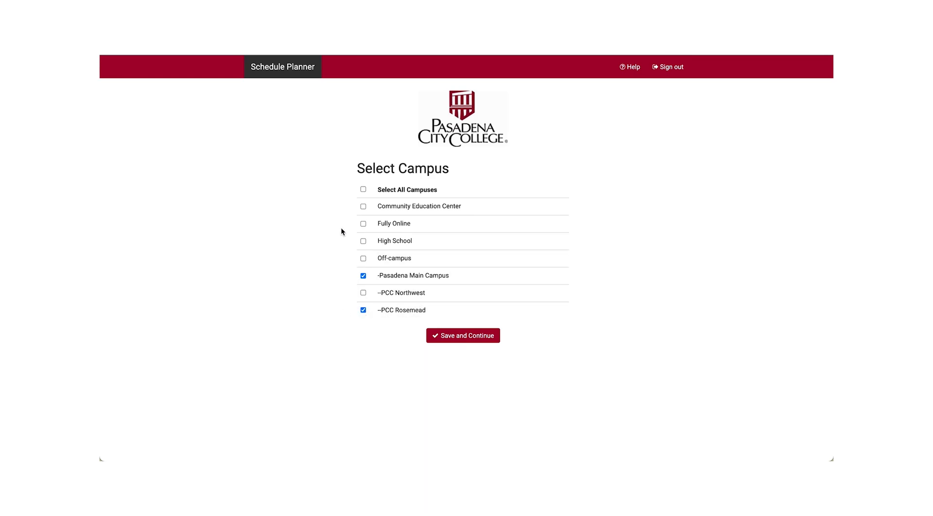
left_click(364, 223)
left_click(497, 341)
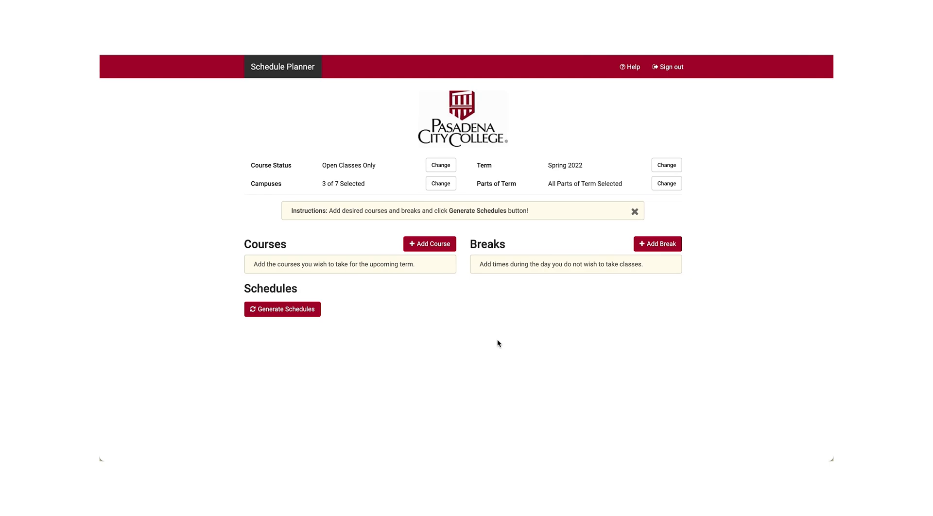
- Add the course 001A Financial Accounting by looking it up under the Accounting subject
left_click(433, 249)
left_click(415, 148)
left_click(416, 168)
left_click(415, 179)
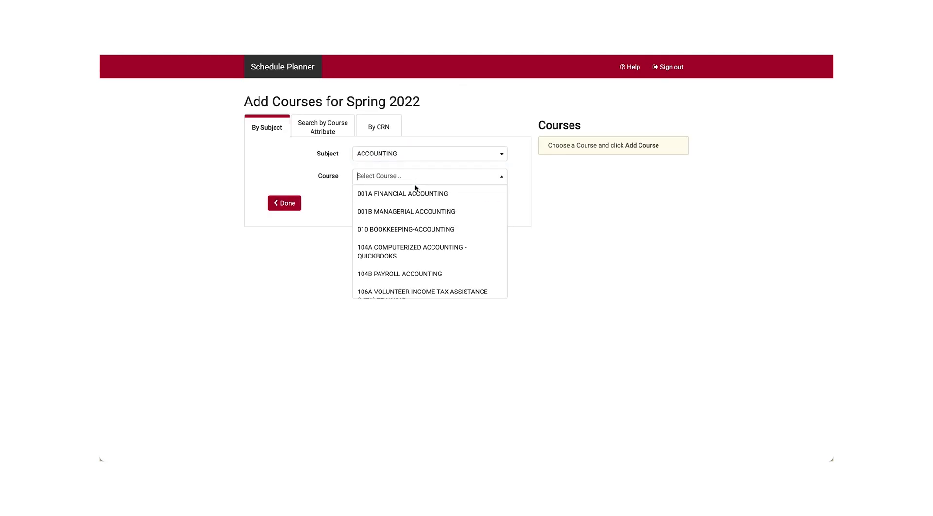
left_click(416, 193)
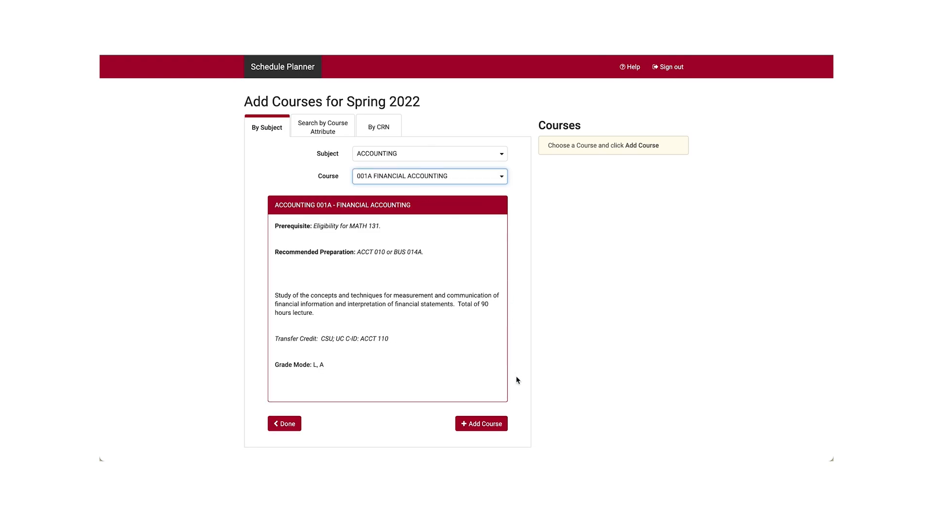
scroll(517, 402, "down", 1)
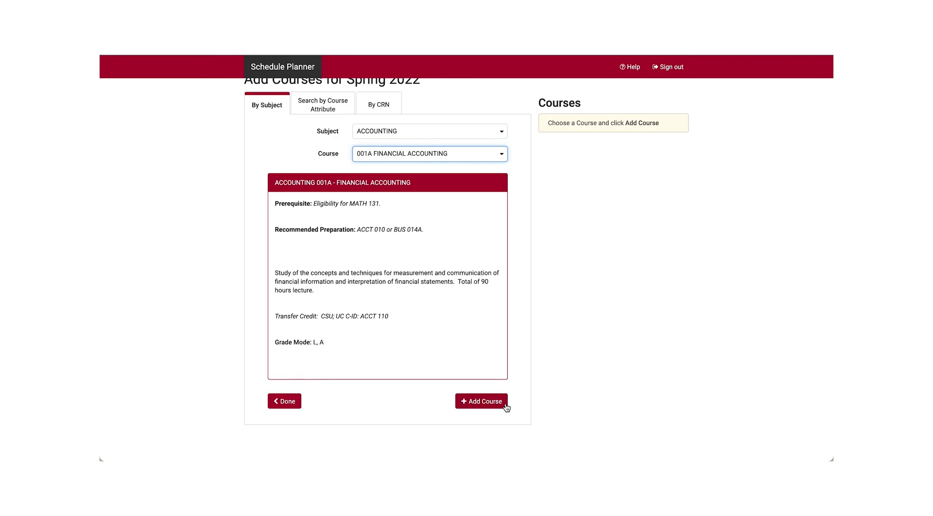
left_click(506, 407)
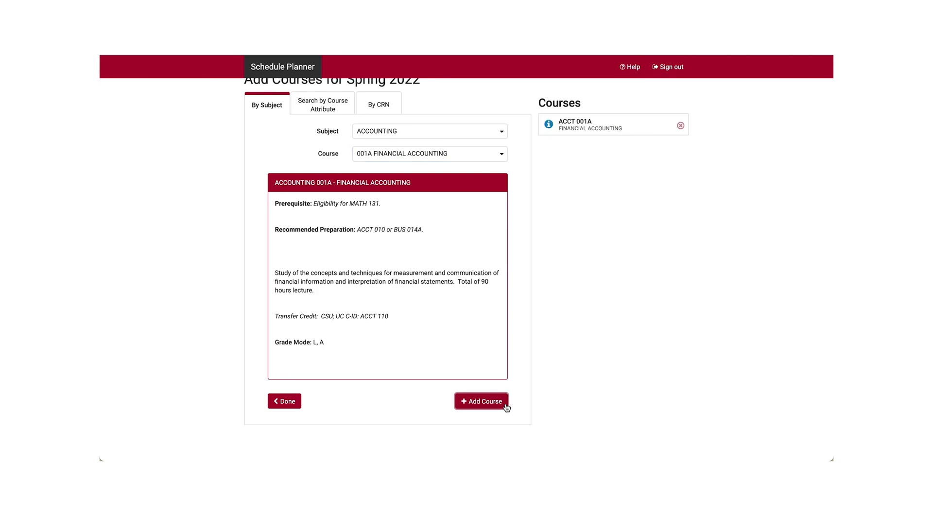
- Add English 001A Reading and Composition by searching with the course attribute IGETC 1A English Composition
scroll(543, 269, "up", 1)
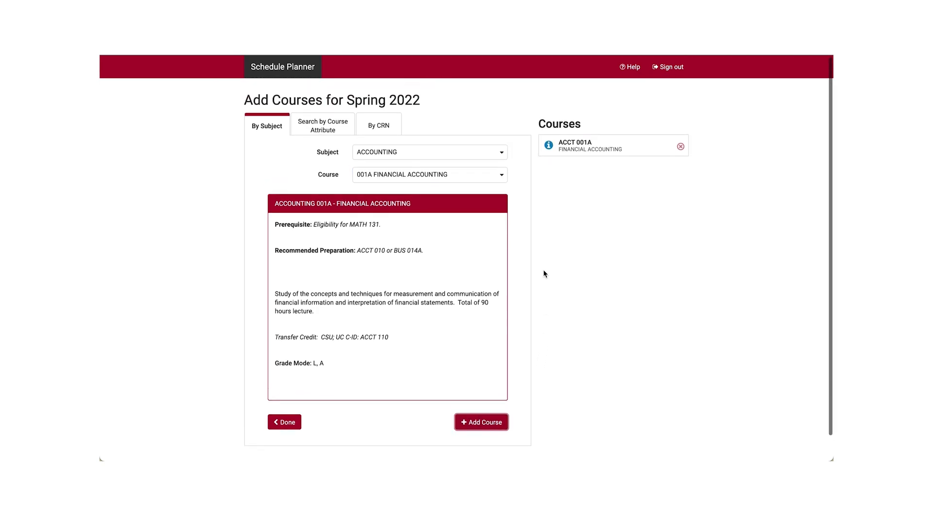
left_click(323, 133)
left_click(428, 157)
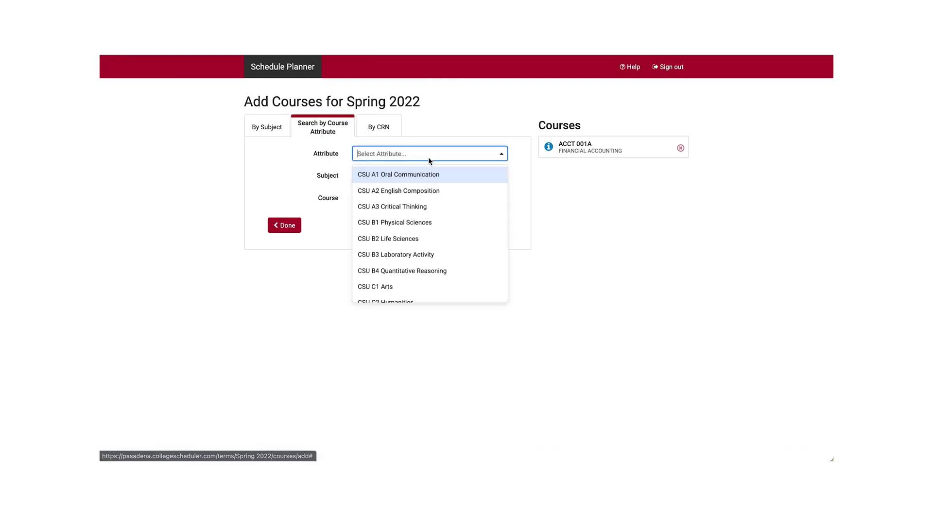
scroll(468, 259, "down", 5)
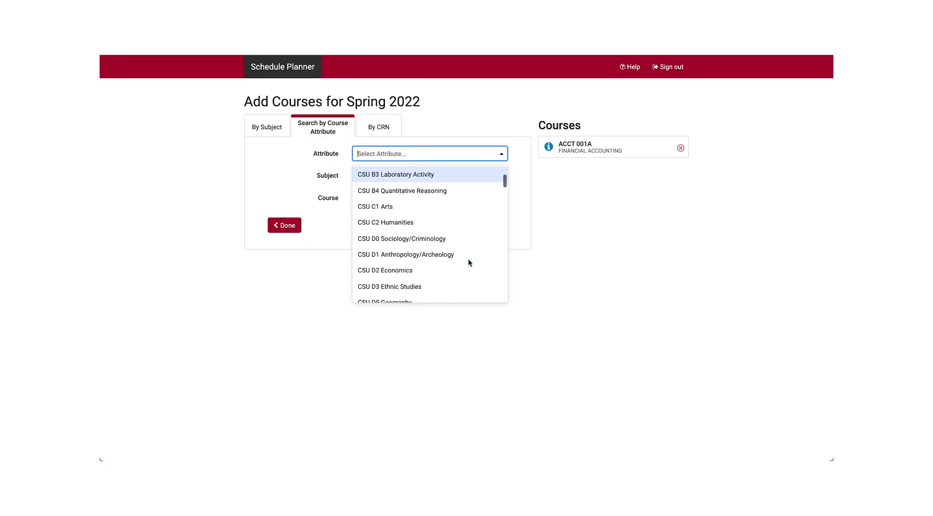
scroll(468, 258, "down", 5)
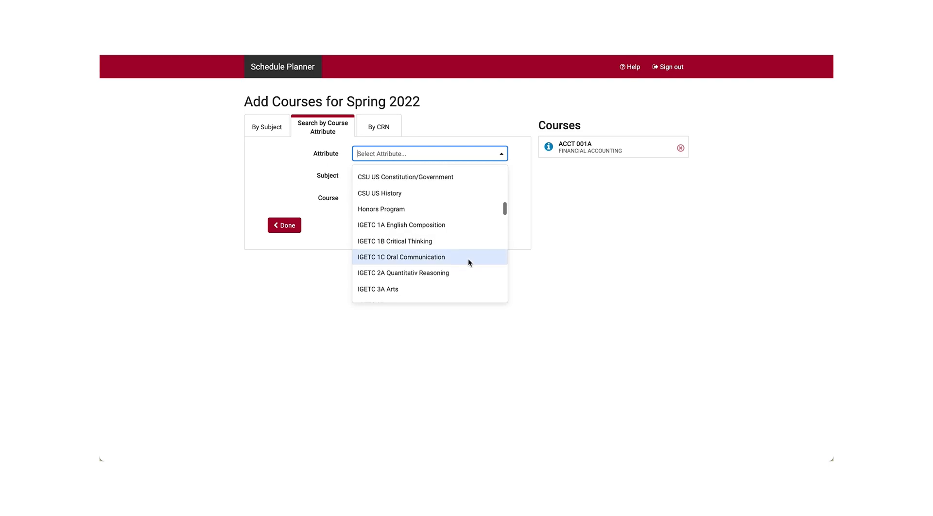
left_click(435, 226)
left_click(445, 176)
left_click(448, 197)
left_click(447, 197)
left_click(447, 215)
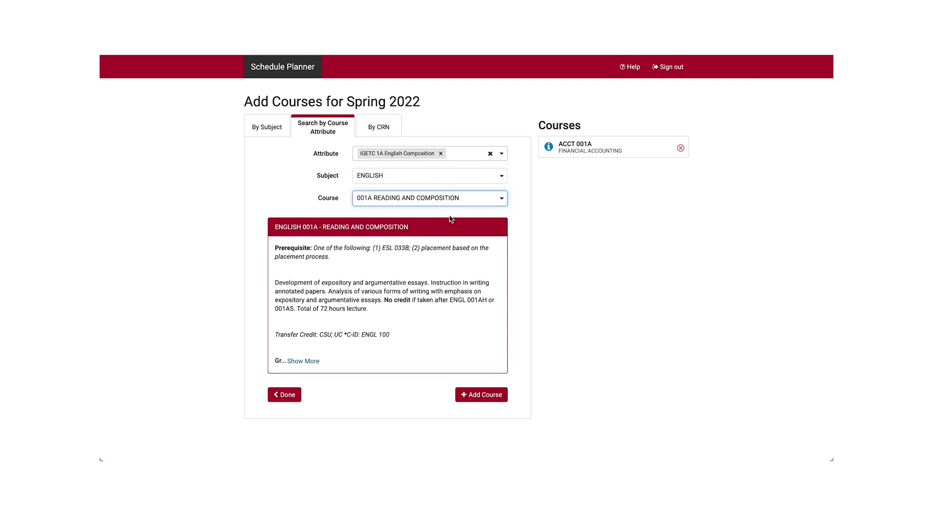
left_click(504, 399)
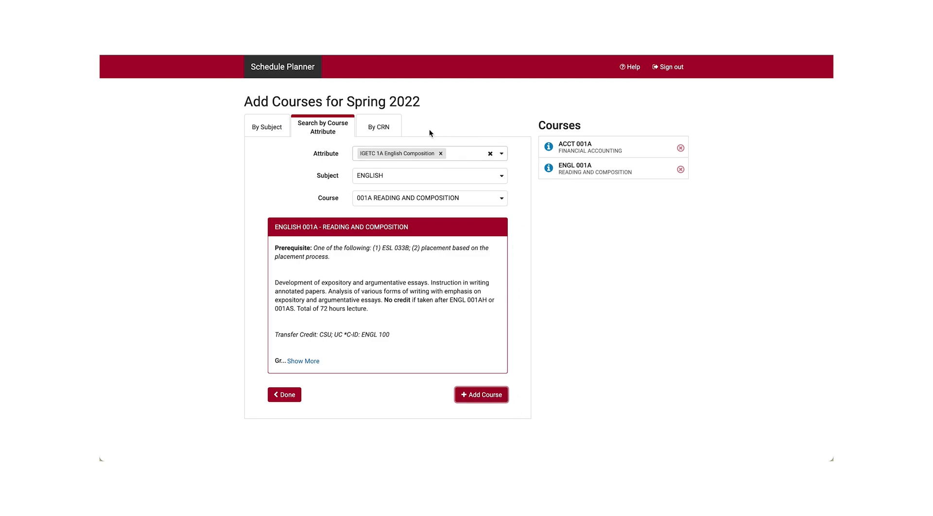
- Add the course with CRN 31233 and return to the planner overview
left_click(389, 128)
left_click(389, 153)
left_click(410, 174)
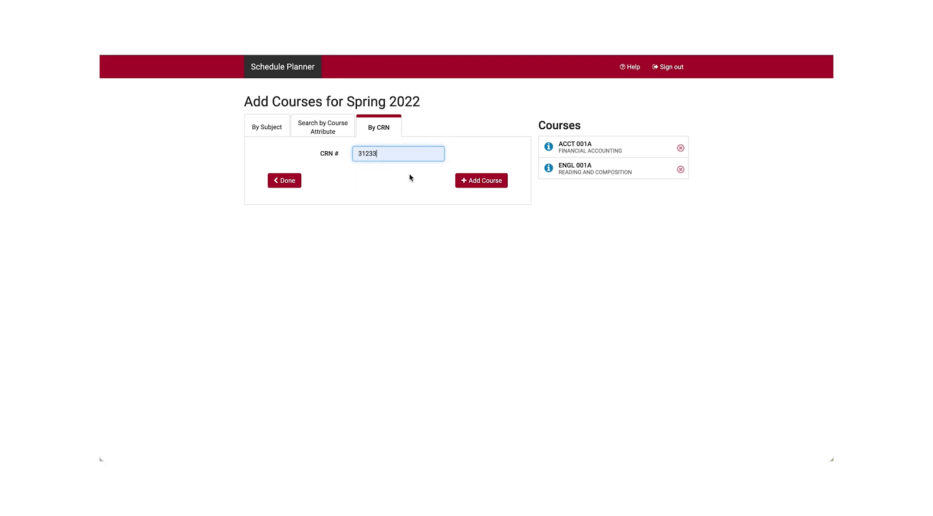
left_click(506, 187)
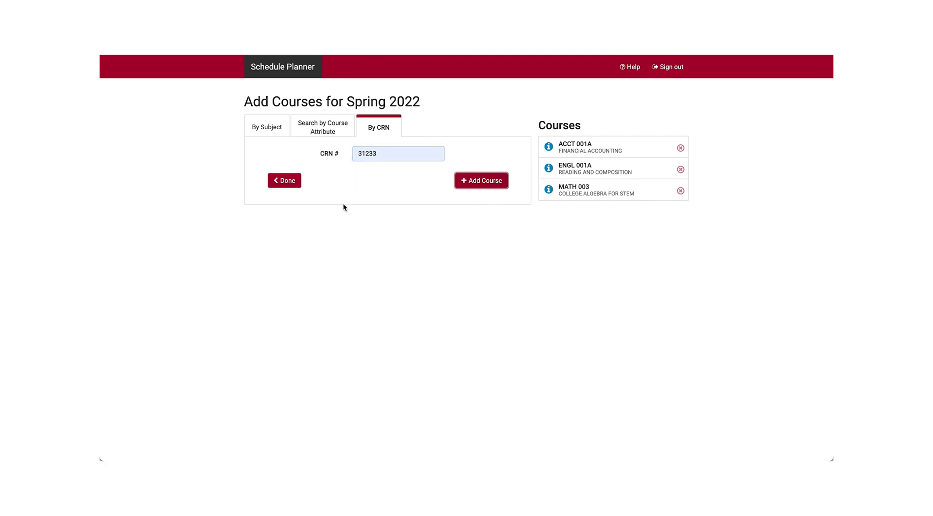
left_click(287, 181)
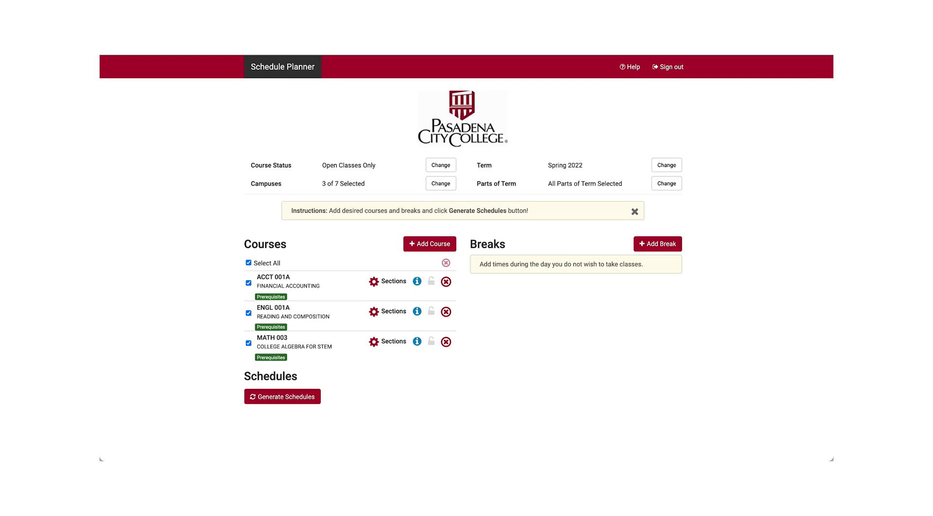
- Add a break named Early Morning from 7:00 am to 9:00 am on all weekdays
left_click(680, 247)
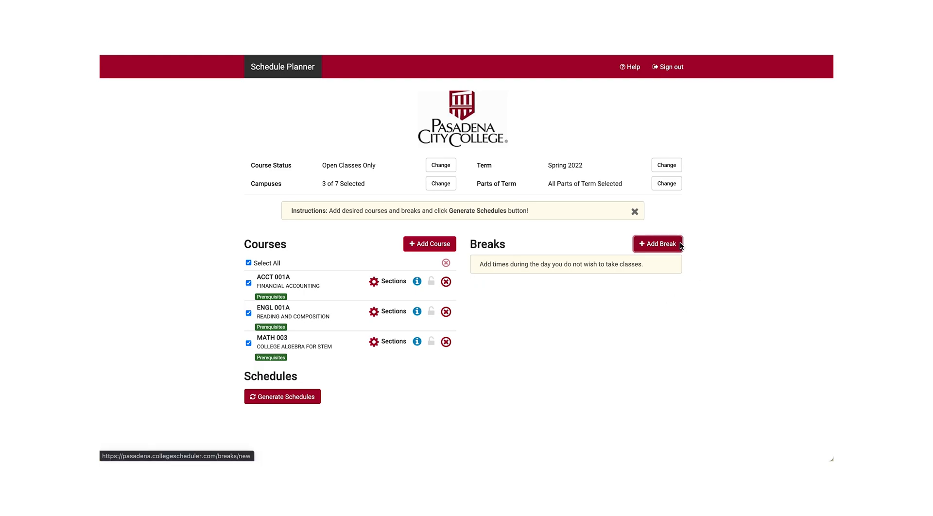
type("Early Morning")
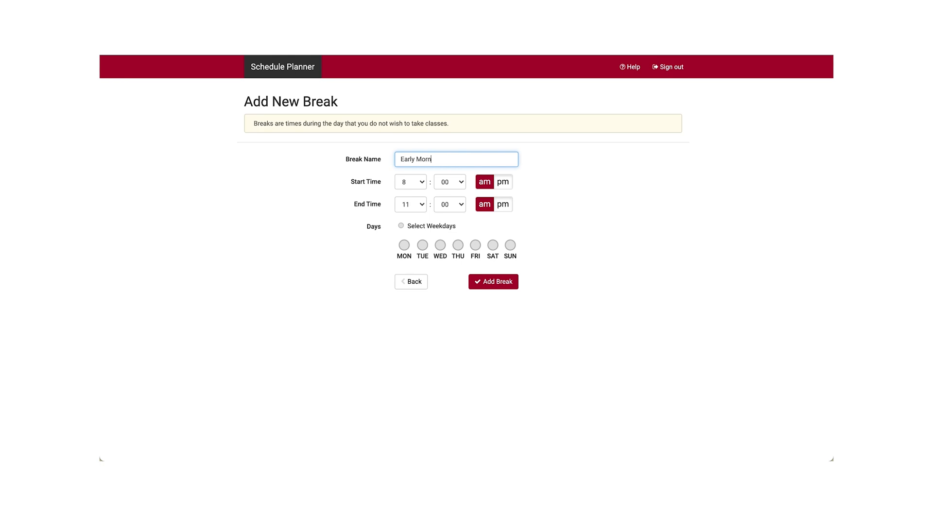
left_click(417, 182)
left_click(413, 173)
left_click(416, 206)
left_click(407, 184)
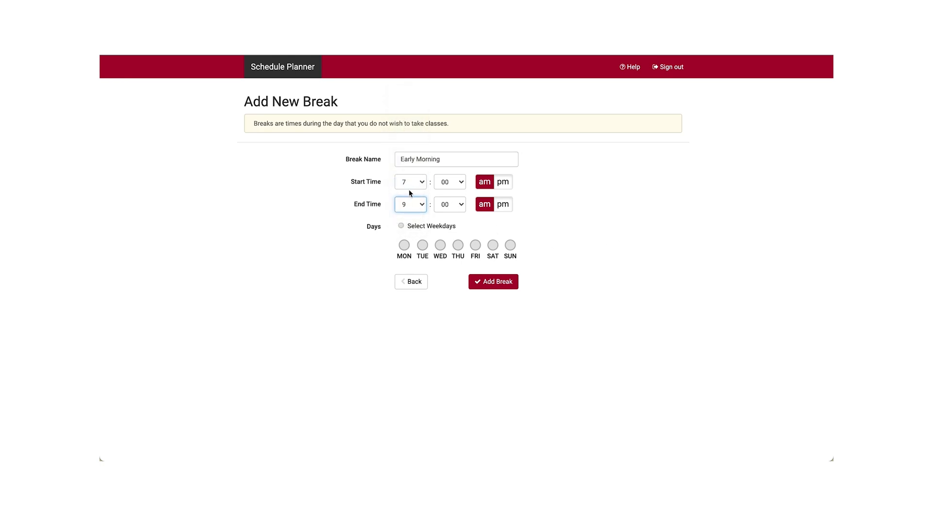
left_click(401, 227)
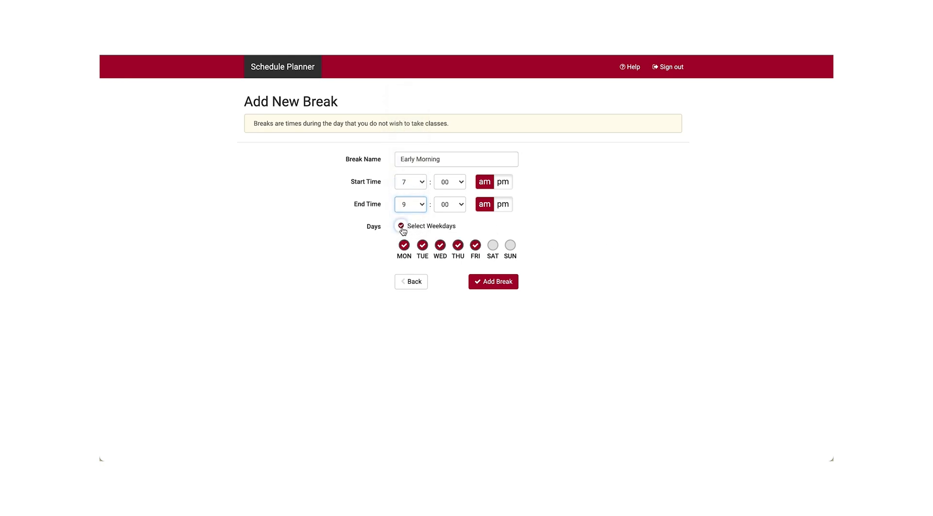
left_click(514, 288)
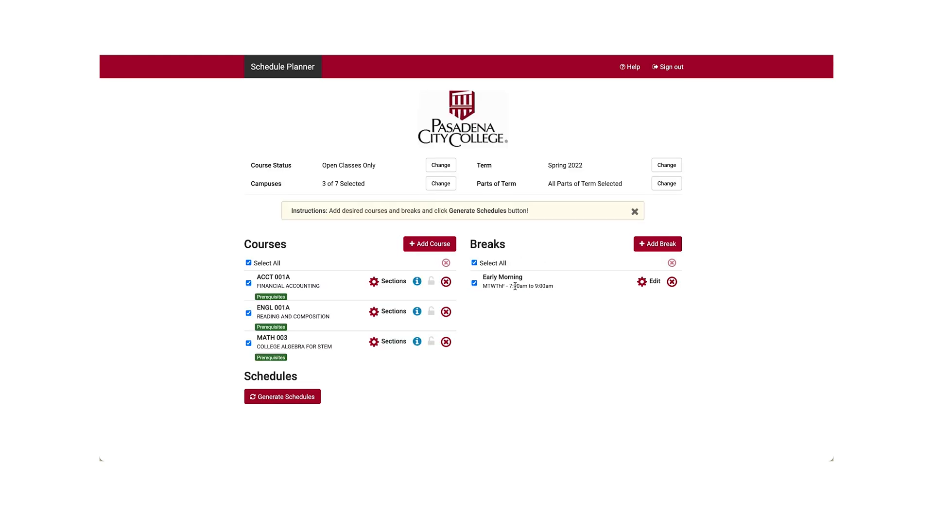
- Add a break named Soccer Practice from 6:00 pm to 8:00 pm on Tuesday and Thursday
left_click(641, 247)
type("Soccer Practice")
key("Tab")
left_click(505, 184)
left_click(411, 204)
left_click(411, 176)
left_click(504, 205)
left_click(422, 245)
left_click(458, 245)
left_click(515, 287)
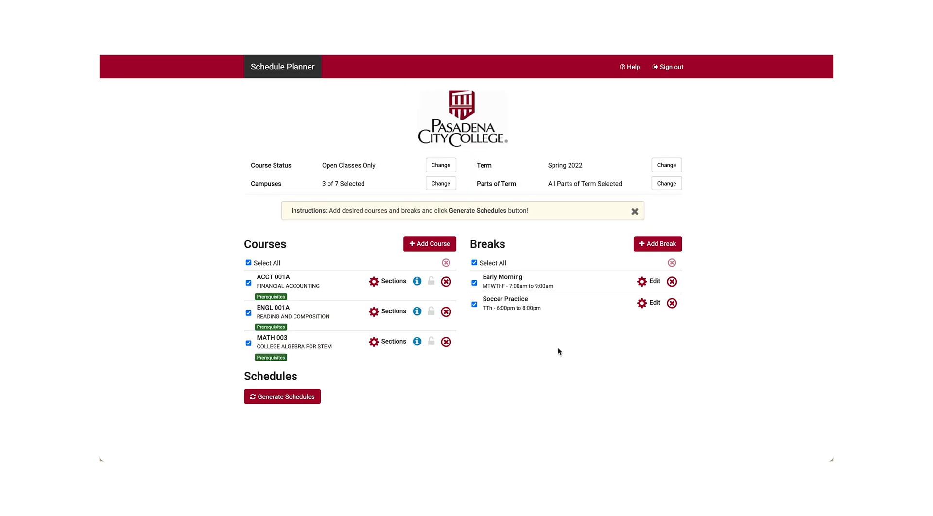
- Generate the possible schedules, preview the first two and open the second one in full
left_click(319, 397)
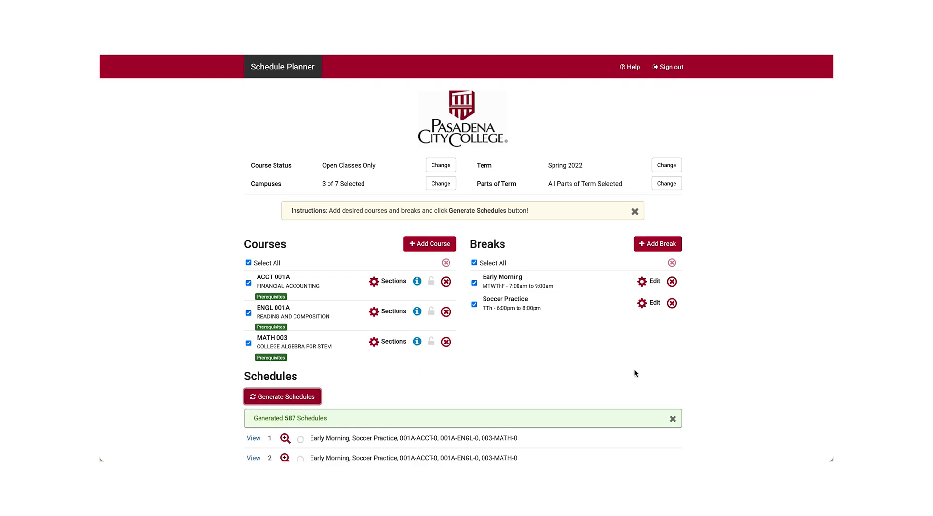
scroll(725, 369, "down", 3)
scroll(726, 372, "down", 5)
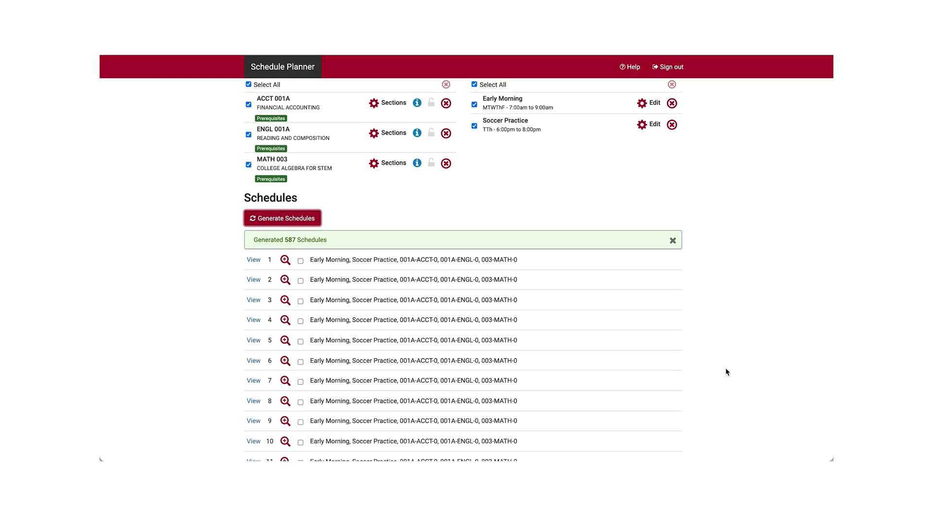
mouse_move(286, 261)
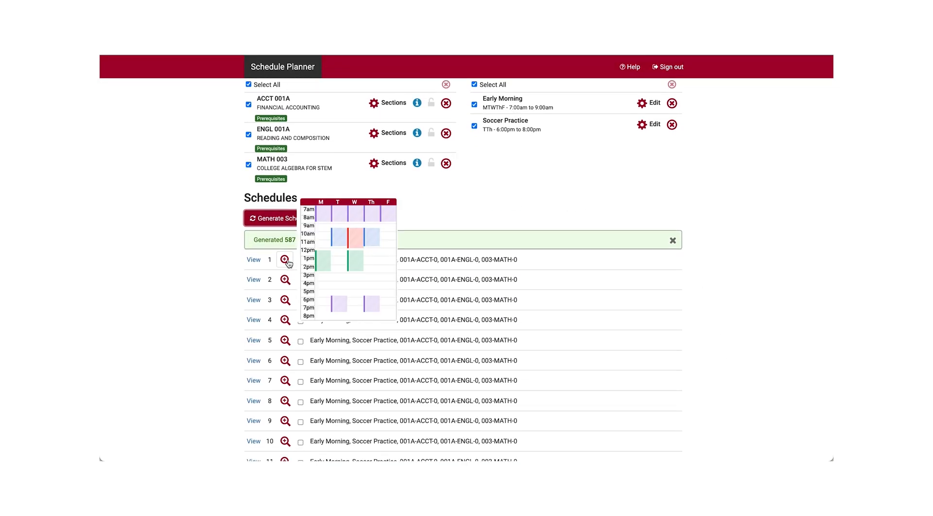
mouse_move(287, 281)
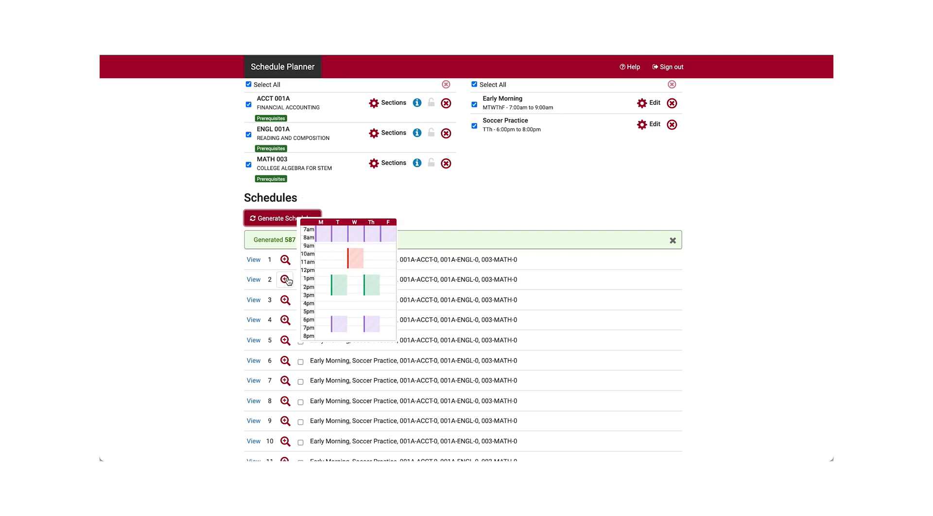
left_click(254, 280)
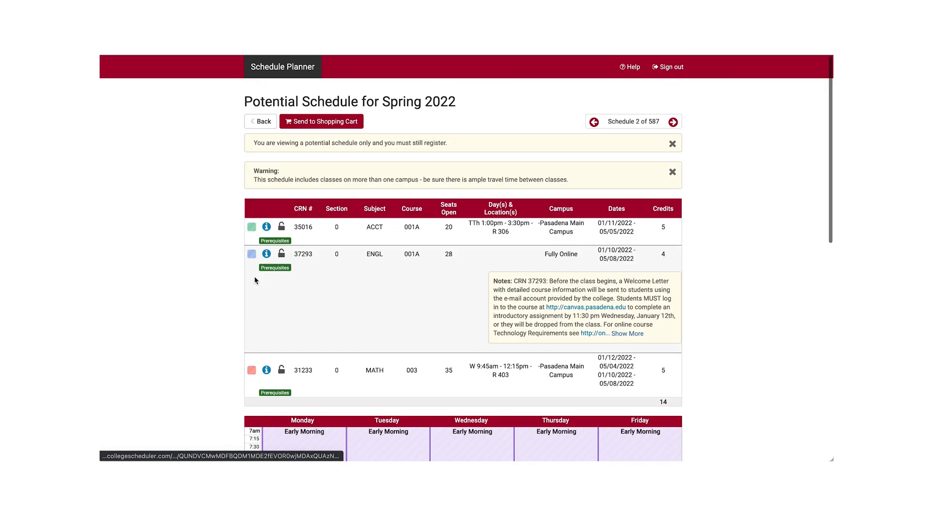
- Examine the section details of the ENGL 001A and ACCT 001A classes and the weekly calendar of this potential schedule
scroll(694, 288, "down", 1)
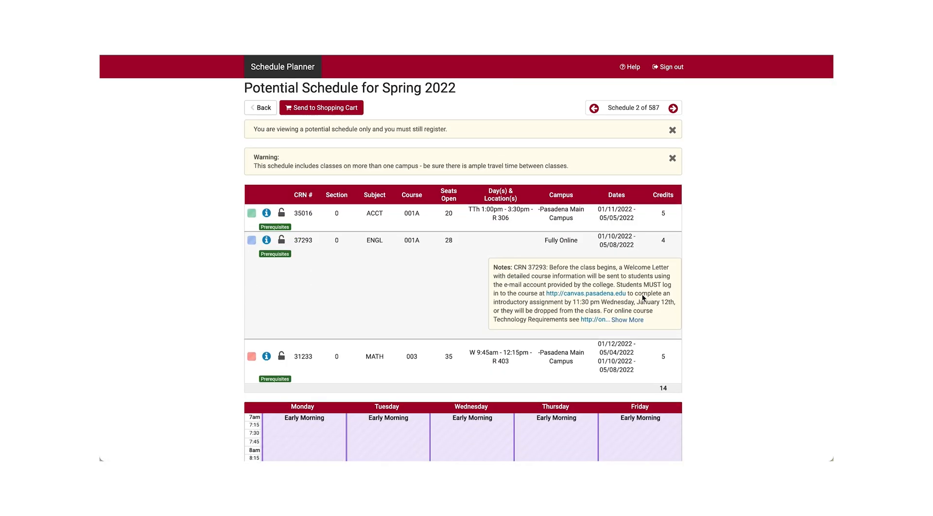
left_click(266, 240)
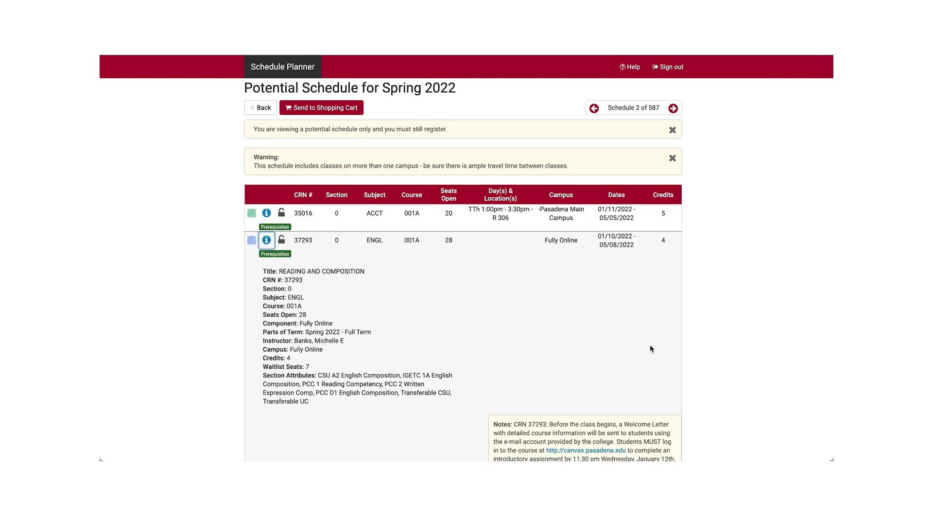
left_click(266, 213)
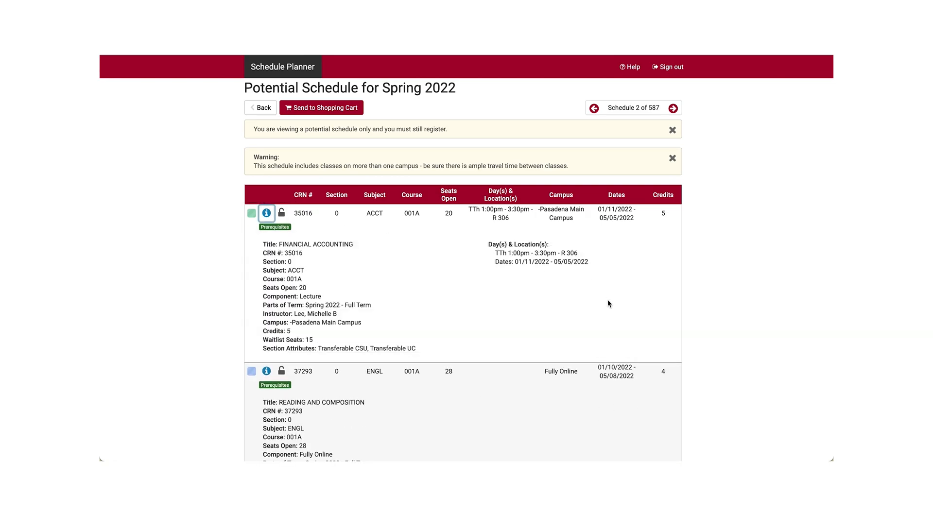
scroll(608, 300, "down", 2)
scroll(607, 303, "down", 5)
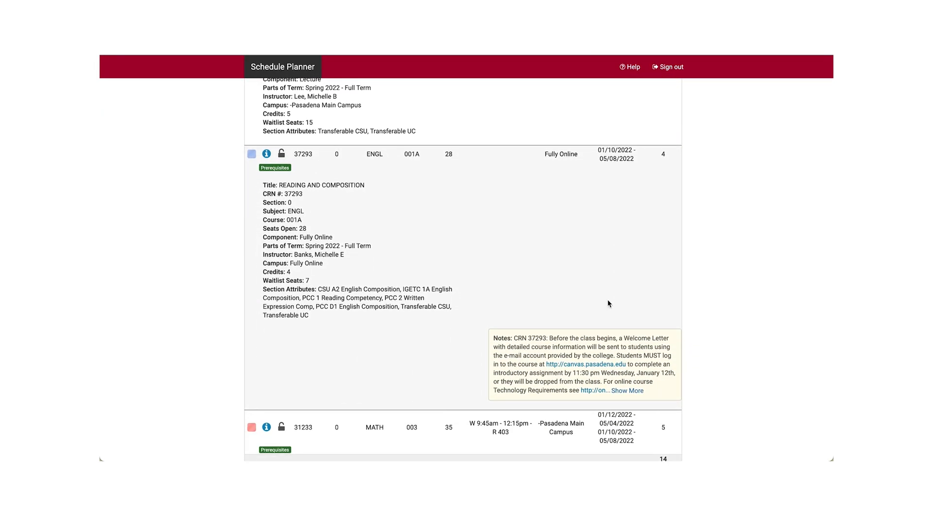
scroll(607, 303, "down", 8)
scroll(609, 305, "down", 5)
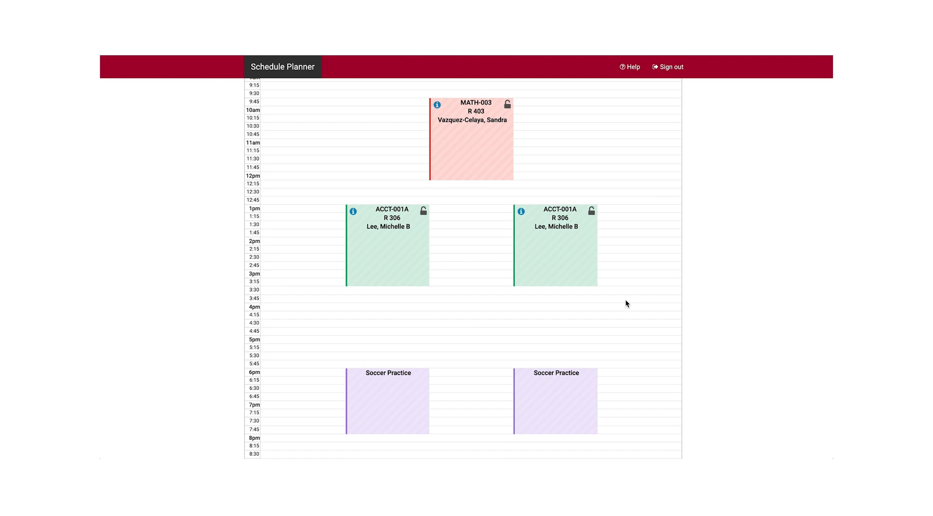
scroll(659, 282, "up", 4)
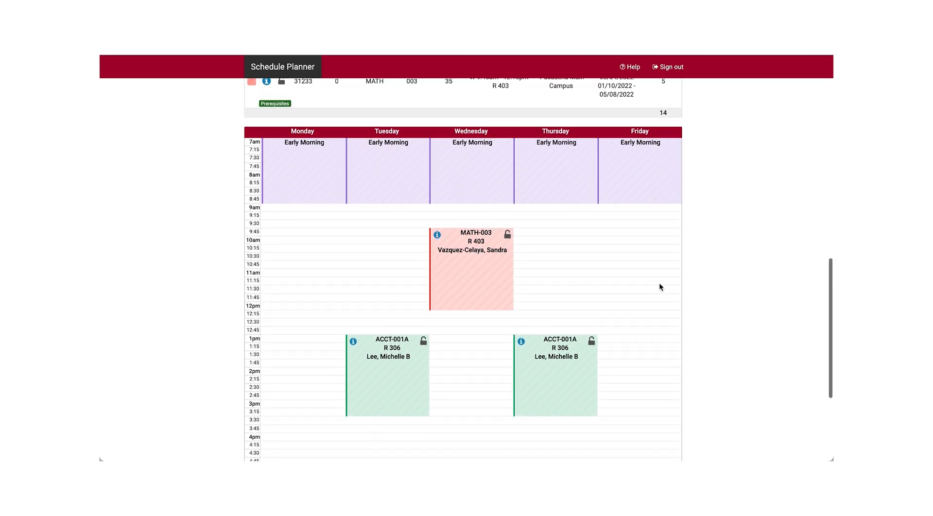
- Return to the list of generated schedules and compare schedules 1, 2 and 3 side by side
scroll(660, 287, "up", 2)
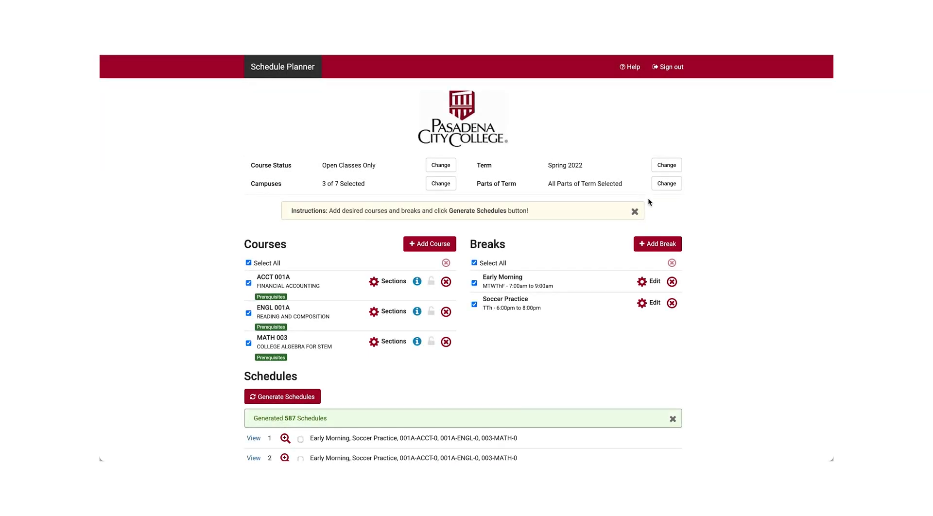
scroll(718, 261, "down", 5)
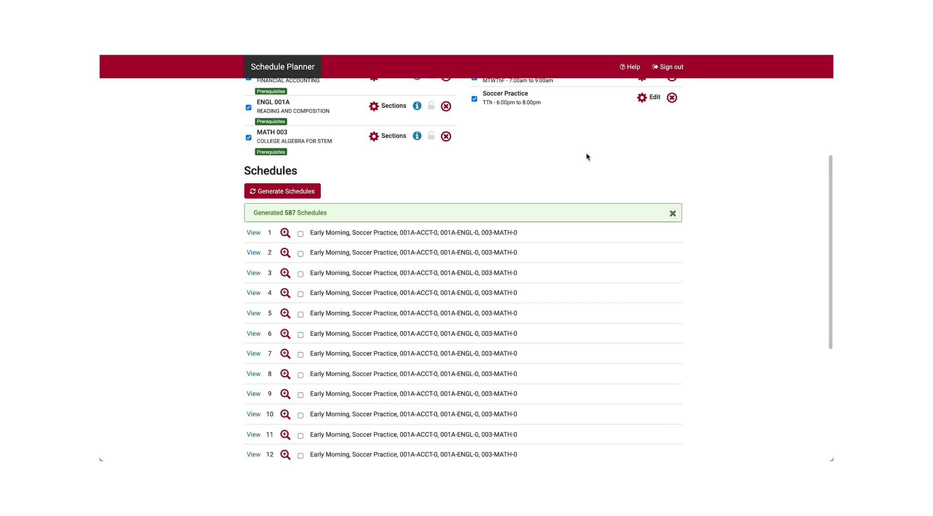
left_click(300, 234)
left_click(300, 279)
left_click(300, 299)
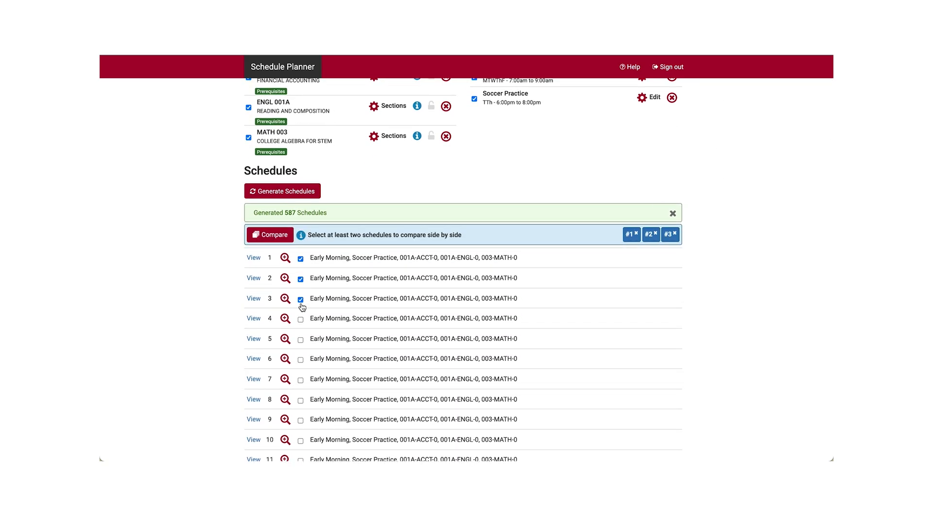
left_click(286, 238)
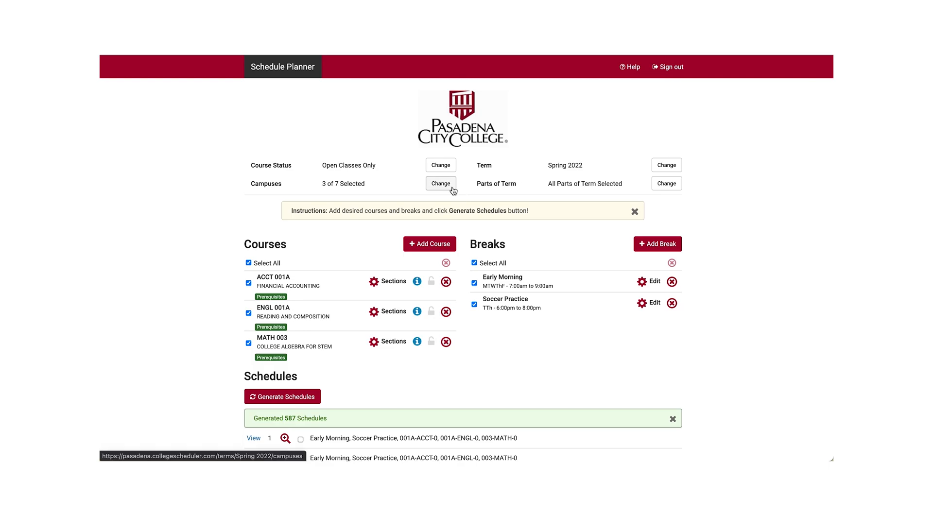
- Change which campuses are selected in the campus filter and regenerate the schedules with the new setting
left_click(451, 186)
left_click(365, 223)
left_click(554, 336)
scroll(708, 360, "down", 5)
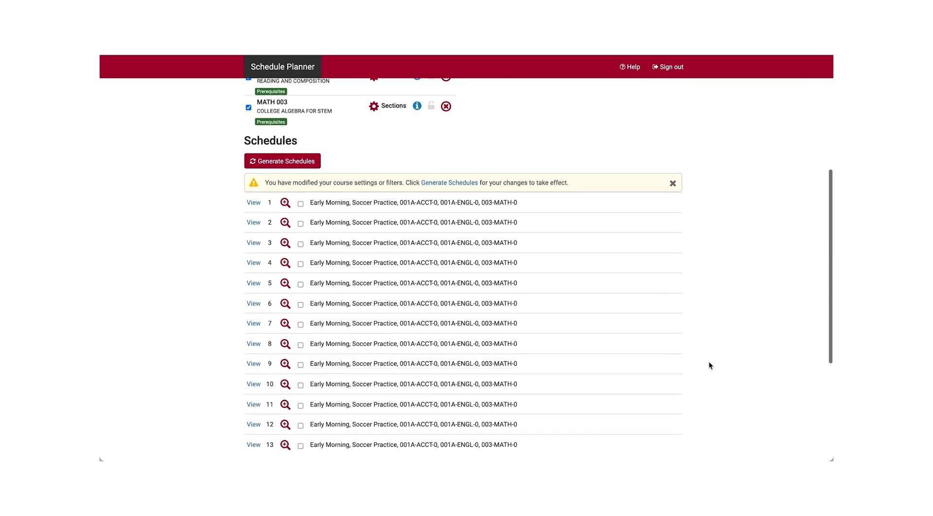
left_click(312, 148)
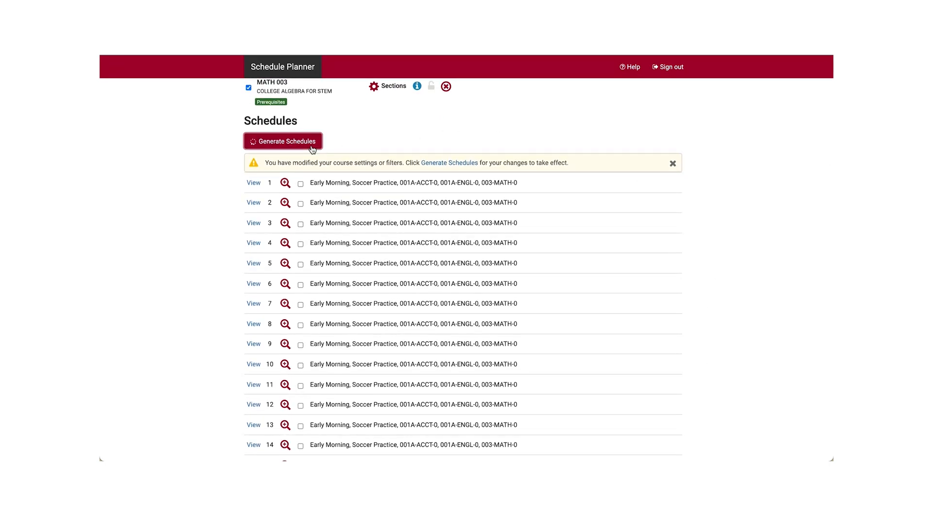
scroll(483, 140, "up", 1)
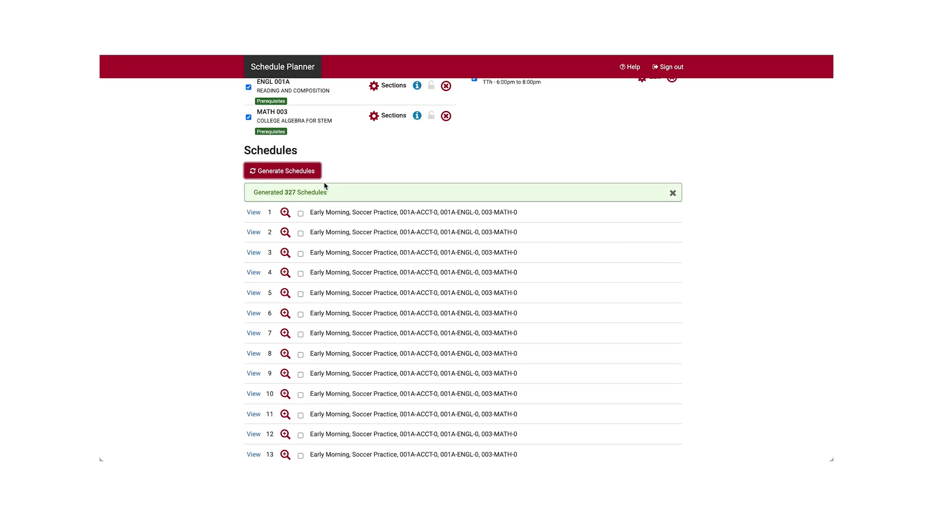
- Open the first regenerated schedule in full and send it to the shopping cart, agreeing to close the Schedule Planner
mouse_move(285, 213)
left_click(253, 212)
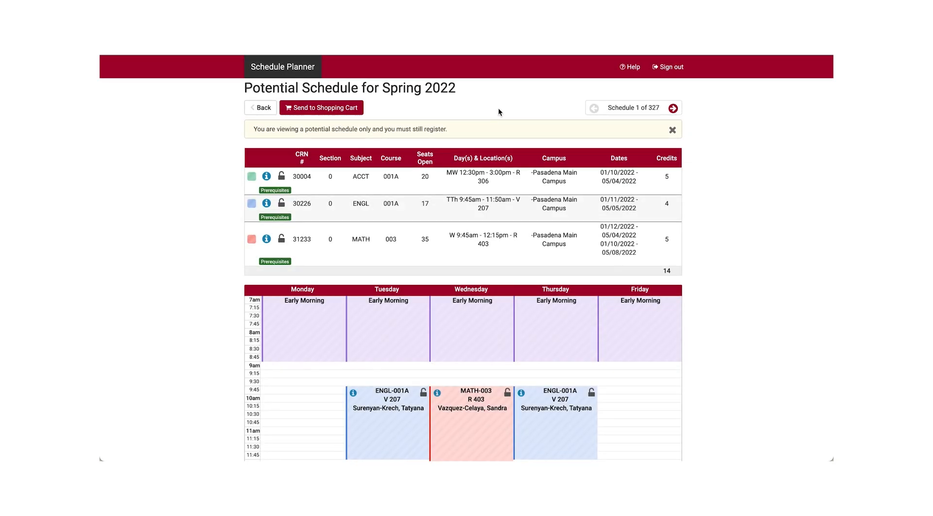
left_click(353, 108)
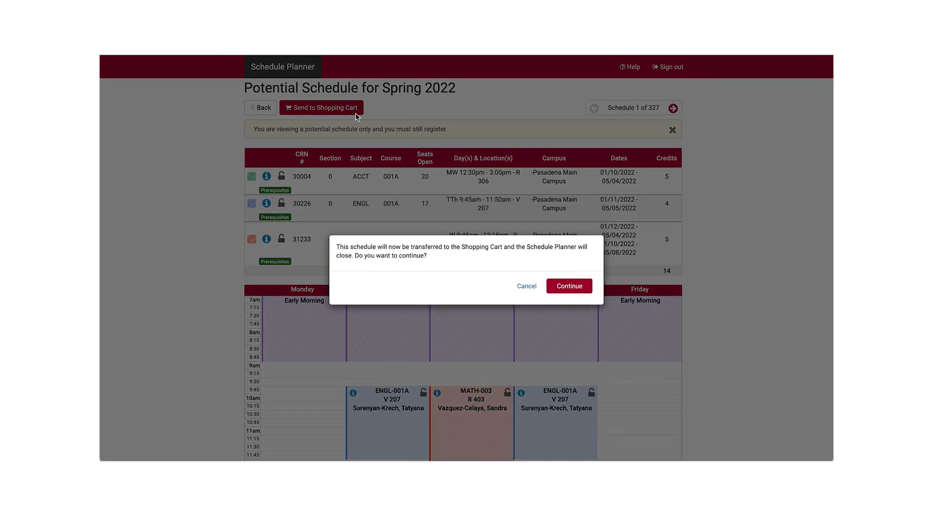
left_click(574, 290)
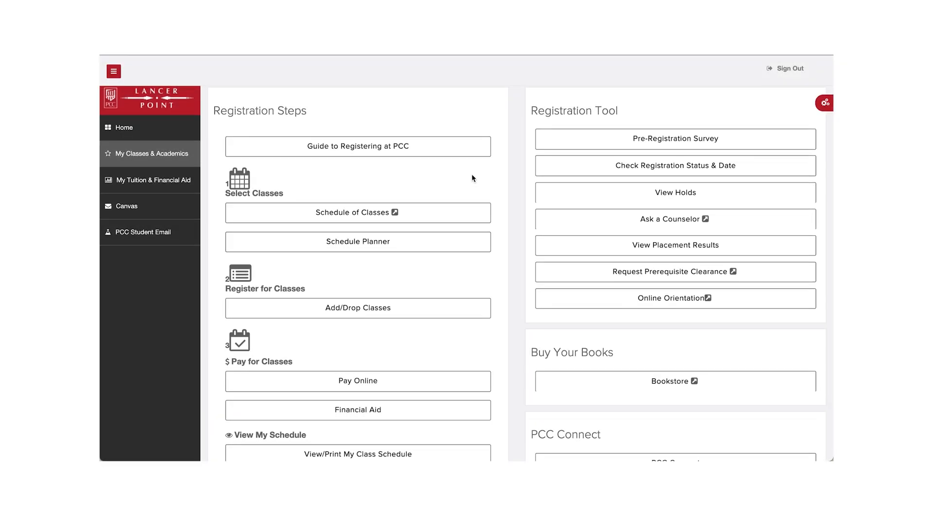
- Go from the class add/drop page to the registration menu and open the Schedule Planner Registration Cart for Spring 2022
scroll(471, 177, "down", 3)
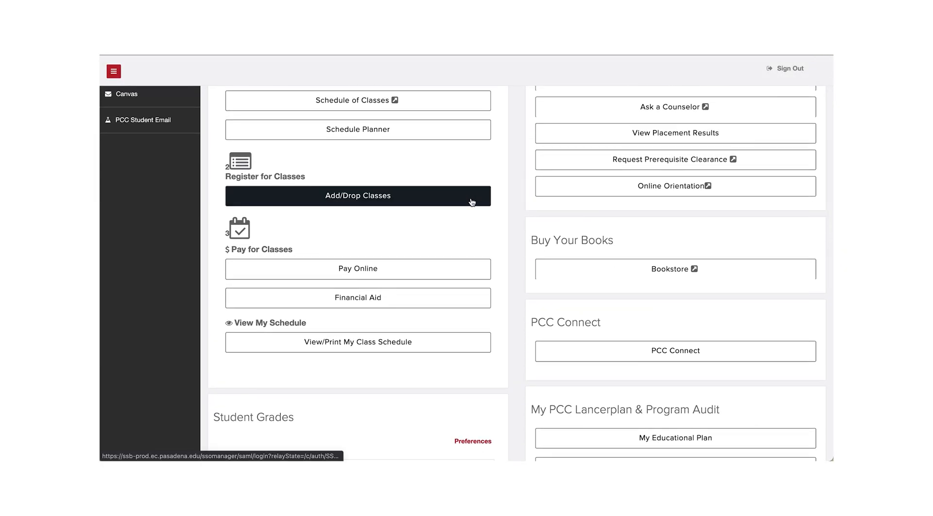
left_click(471, 203)
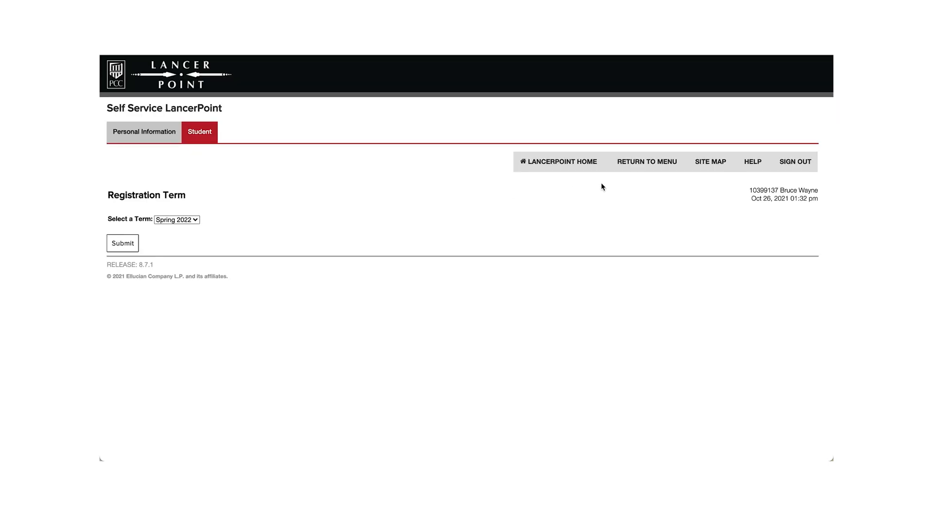
left_click(638, 168)
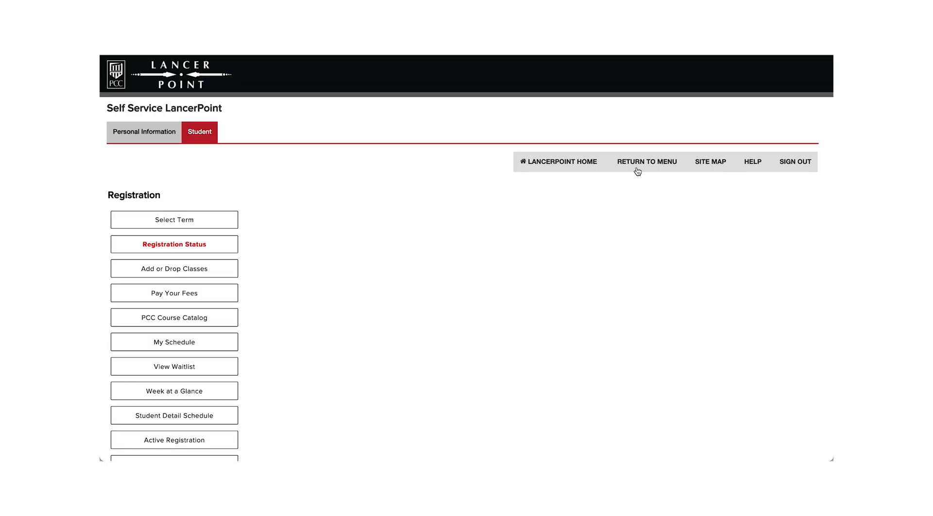
scroll(267, 369, "down", 3)
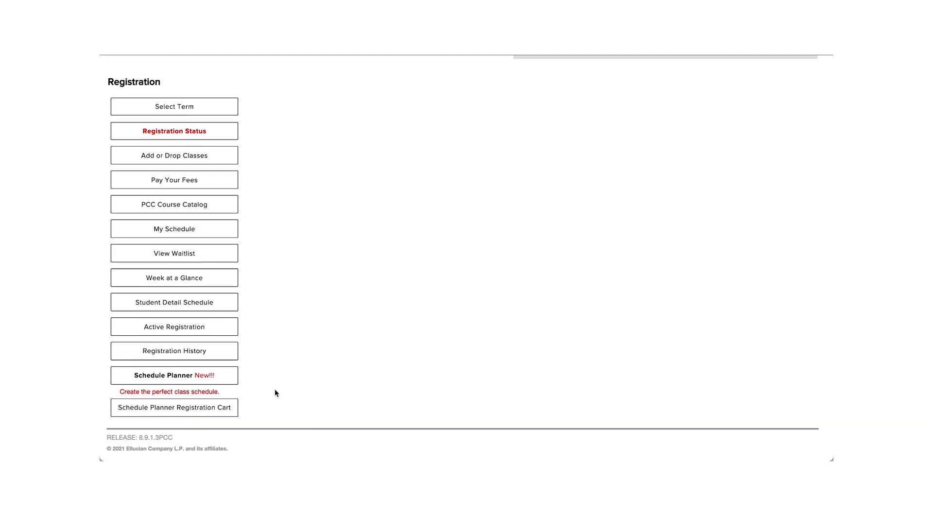
left_click(220, 412)
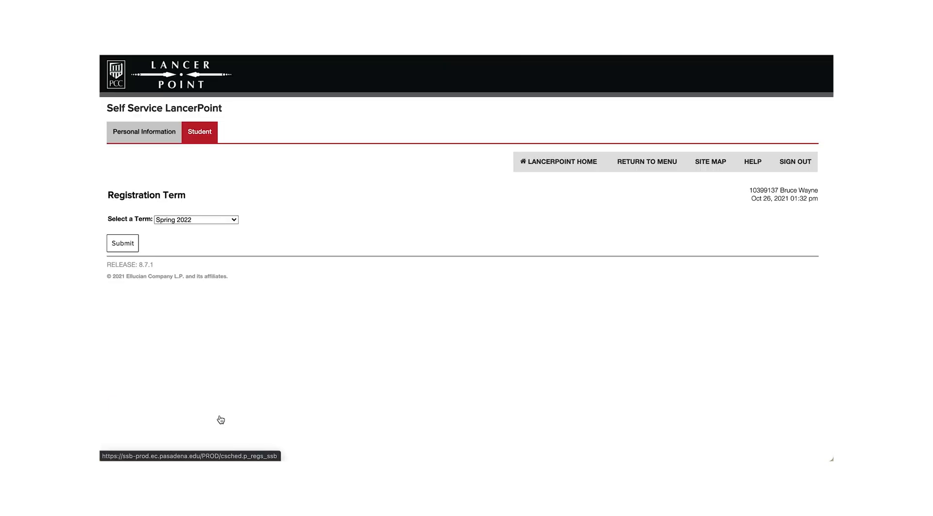
left_click(131, 249)
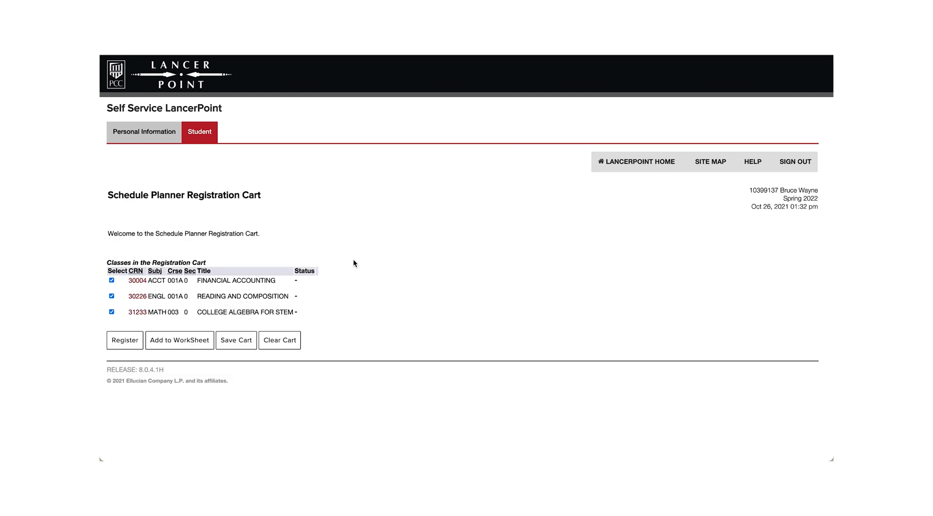
left_click(136, 349)
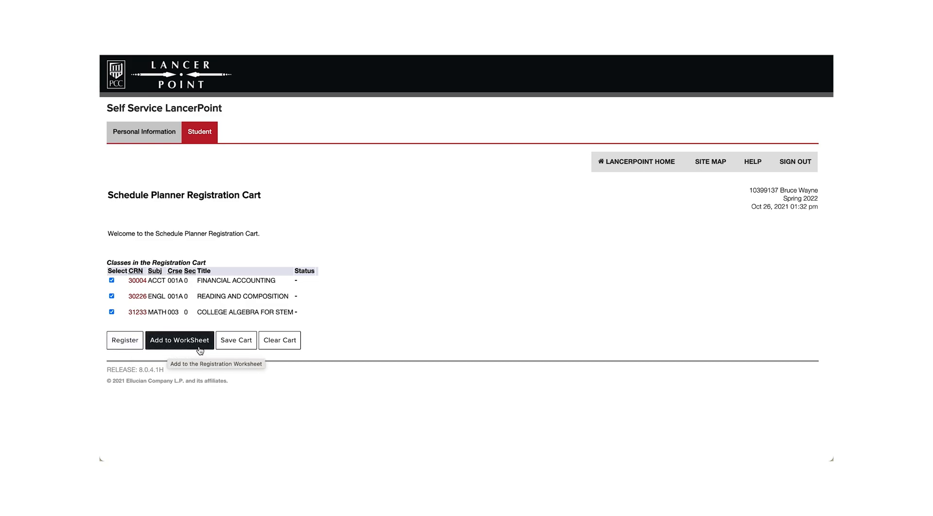